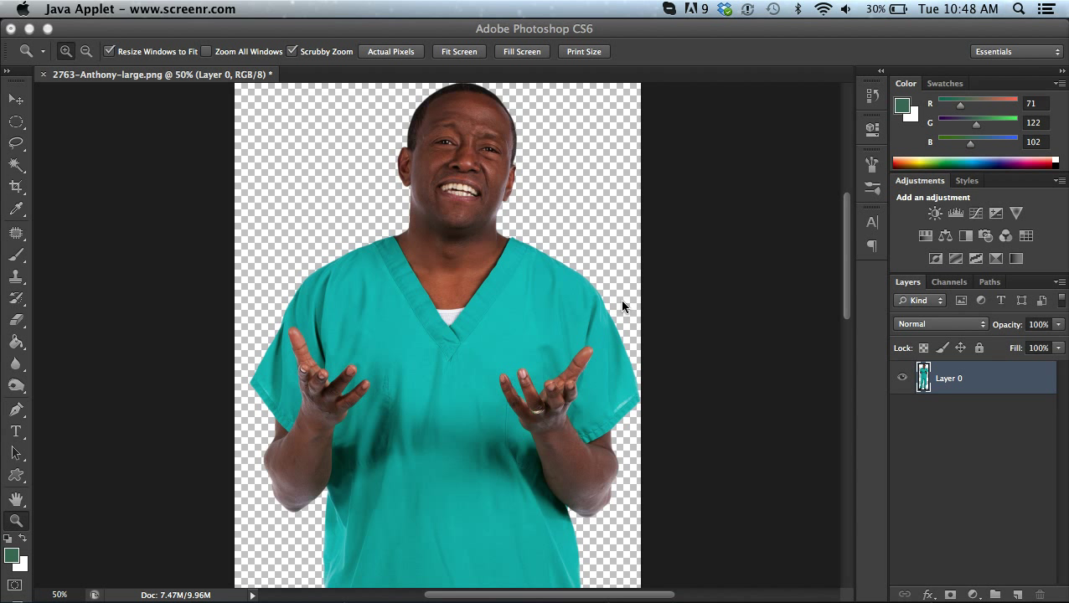
Activate Photoshop and pan the view to show the cut-out man's head
left_click(640, 395)
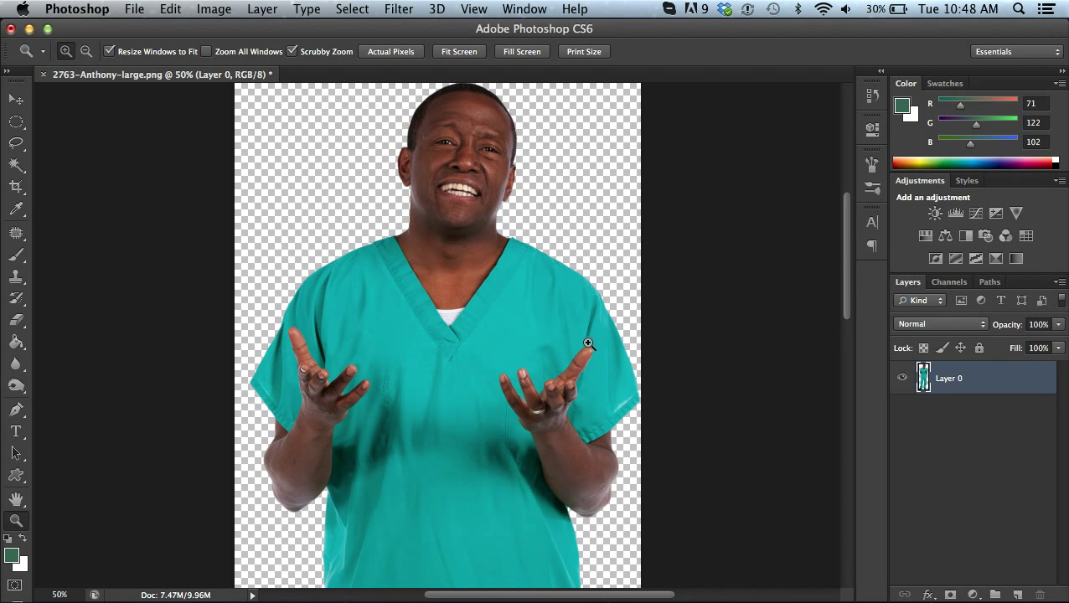
scroll(403, 343, "down", 5)
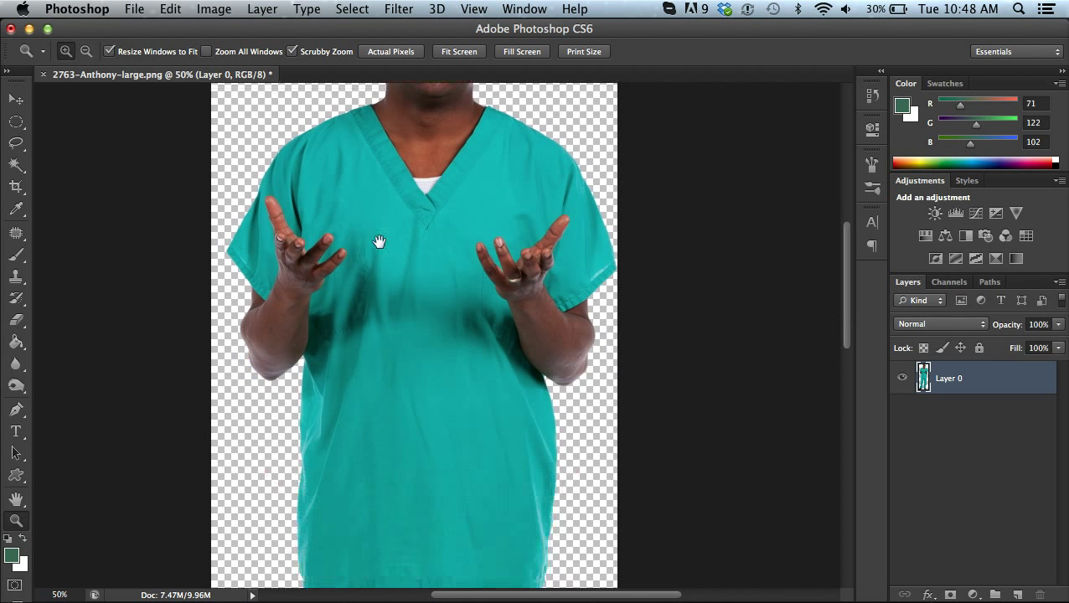
scroll(403, 343, "down", 5)
scroll(403, 343, "right", 1)
scroll(382, 270, "up", 6)
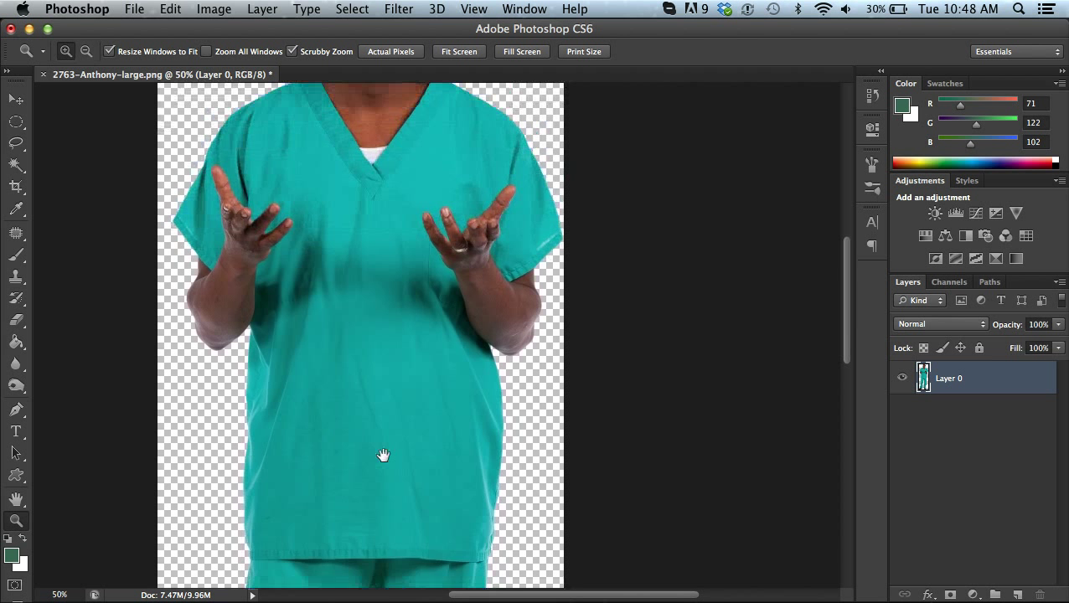
scroll(362, 325, "up", 3)
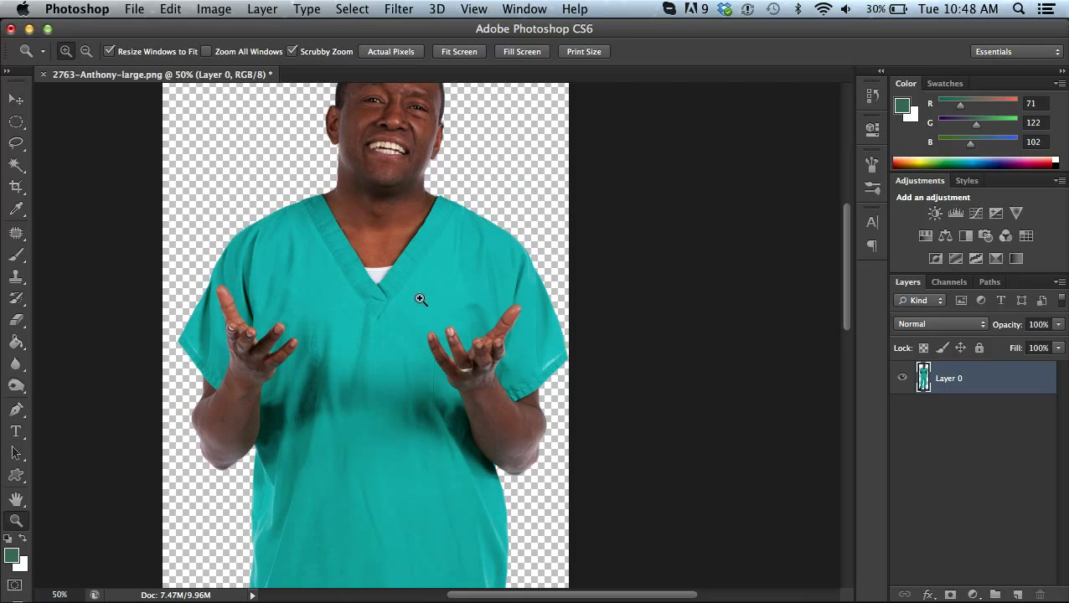
left_click_drag(450, 322, 457, 360)
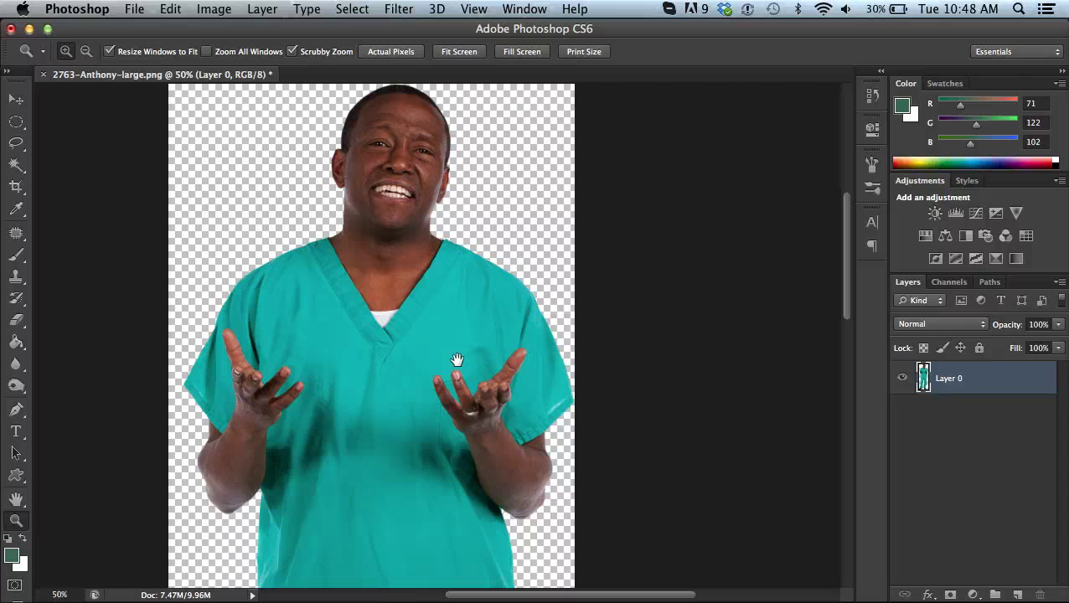
Zoom out to 25% so the whole man in teal scrubs is visible
left_click(424, 352, "alt")
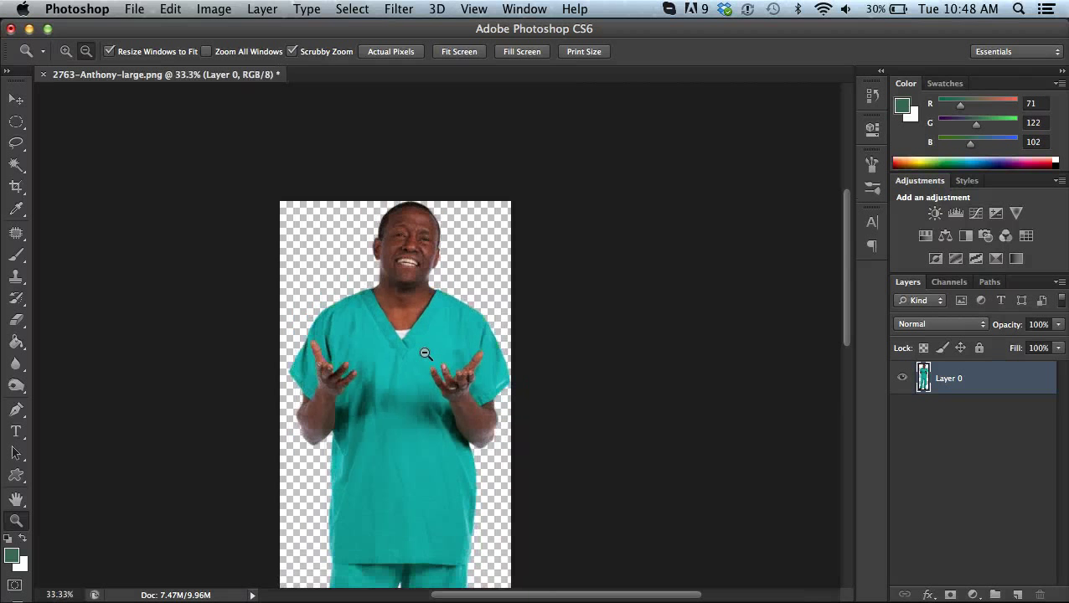
scroll(498, 400, "down", 5)
scroll(497, 399, "up", 3)
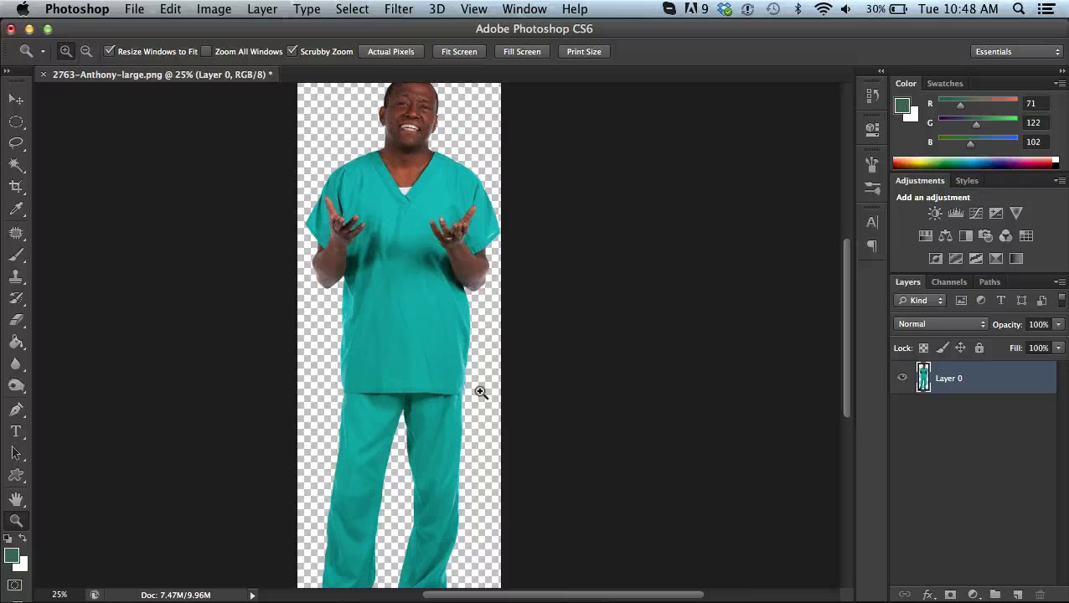
Open Image > Adjustments > Replace Color for Layer 0
left_click(224, 10)
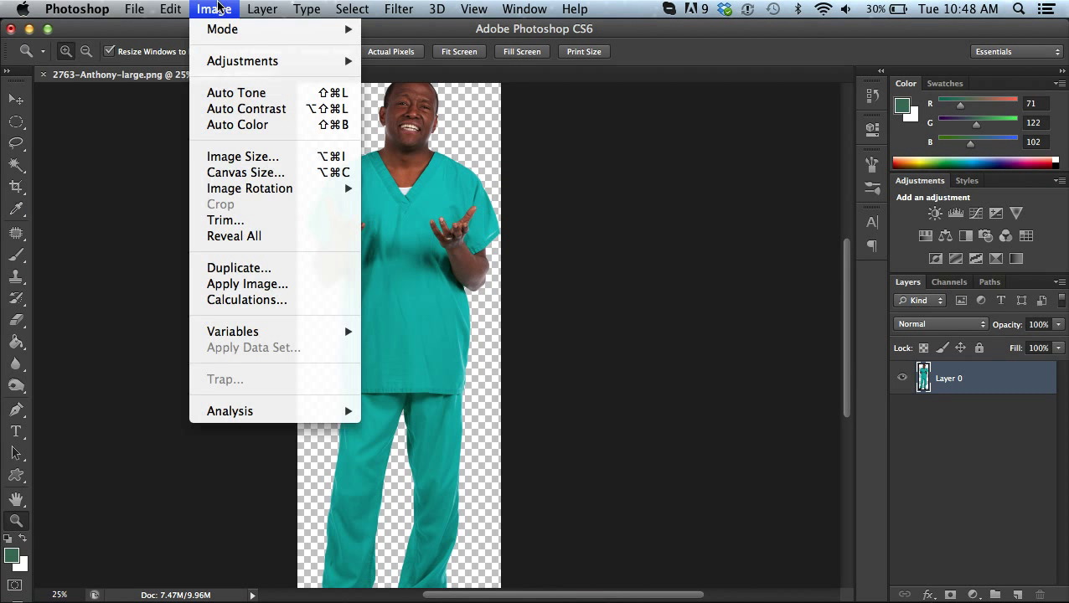
mouse_move(277, 59)
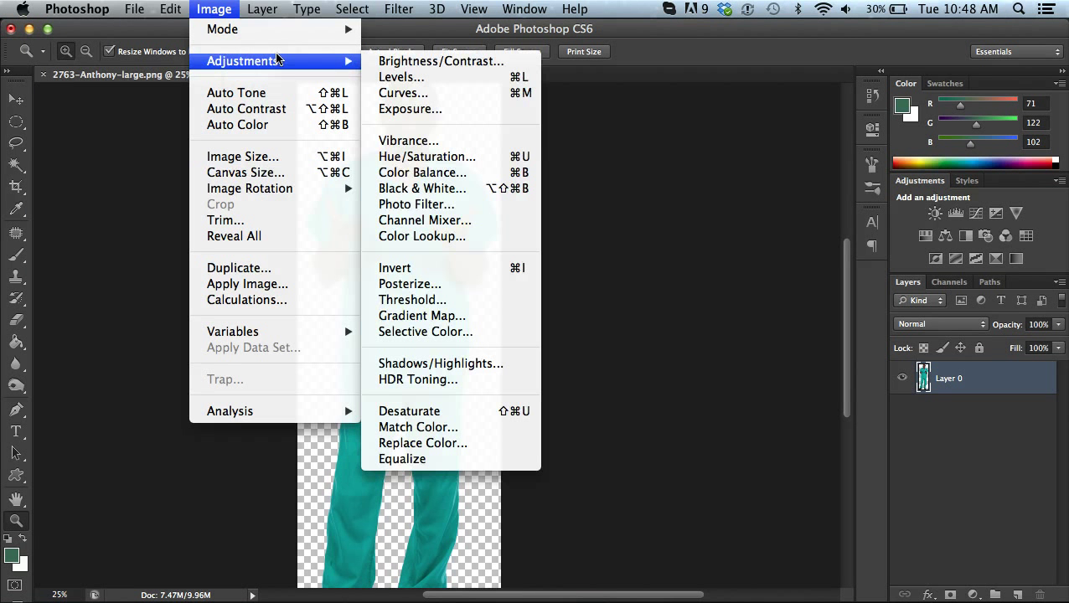
left_click(450, 444)
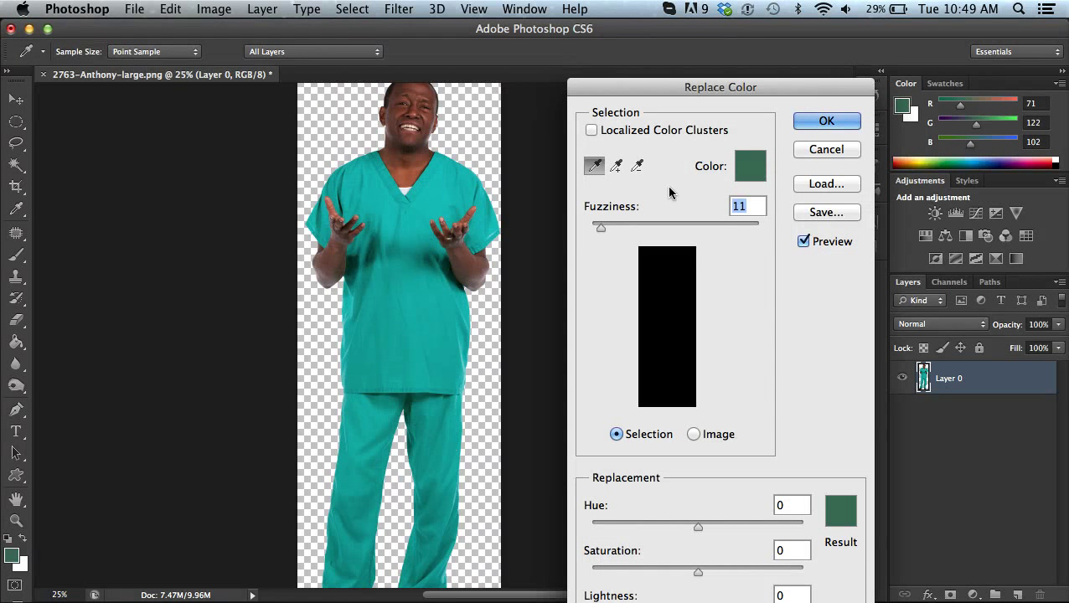
Move the dialog aside, sample the shirt's teal with the eyedropper, and preview a blue hue shift
left_click_drag(643, 92, 607, 69)
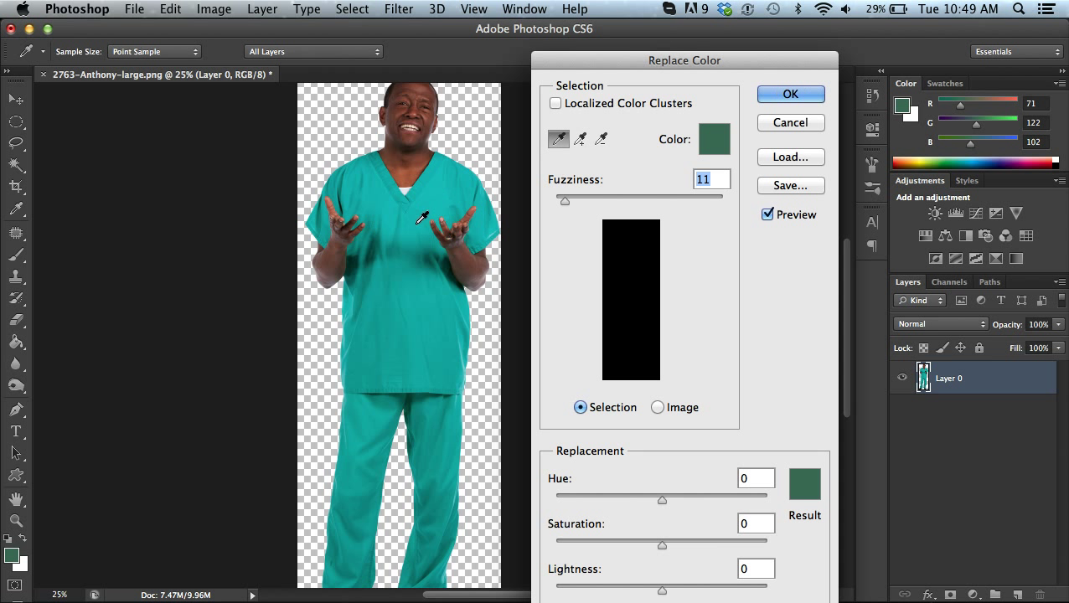
left_click(410, 289)
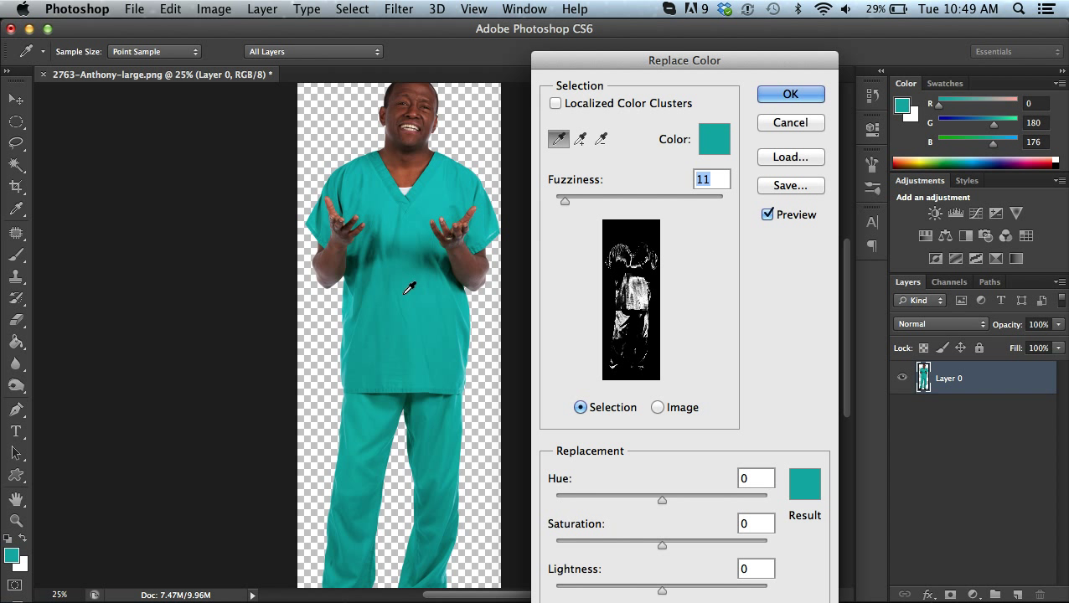
left_click(421, 310)
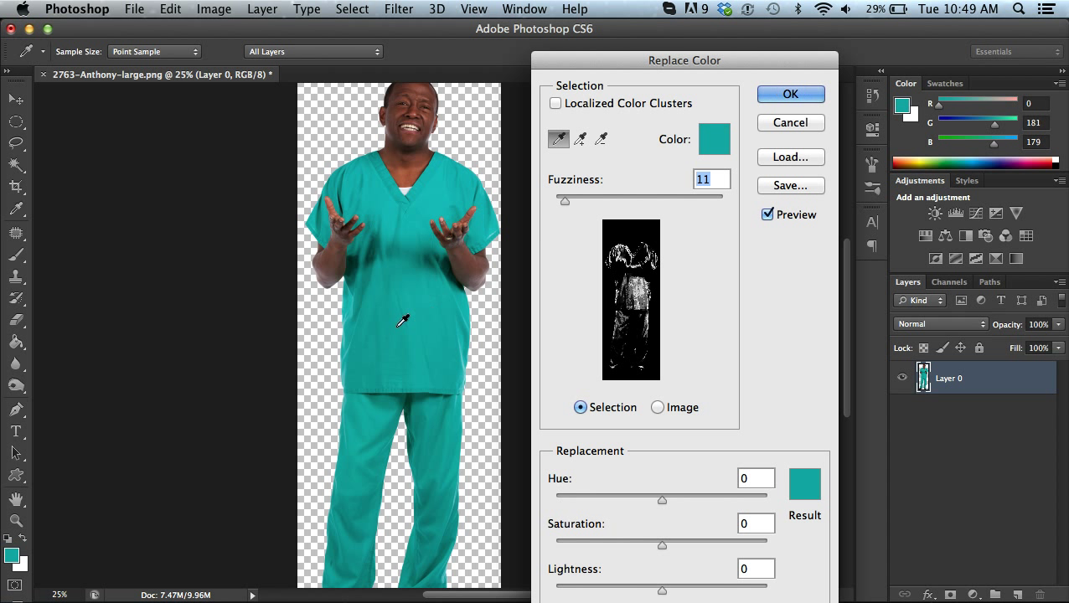
left_click(386, 327)
left_click(399, 237)
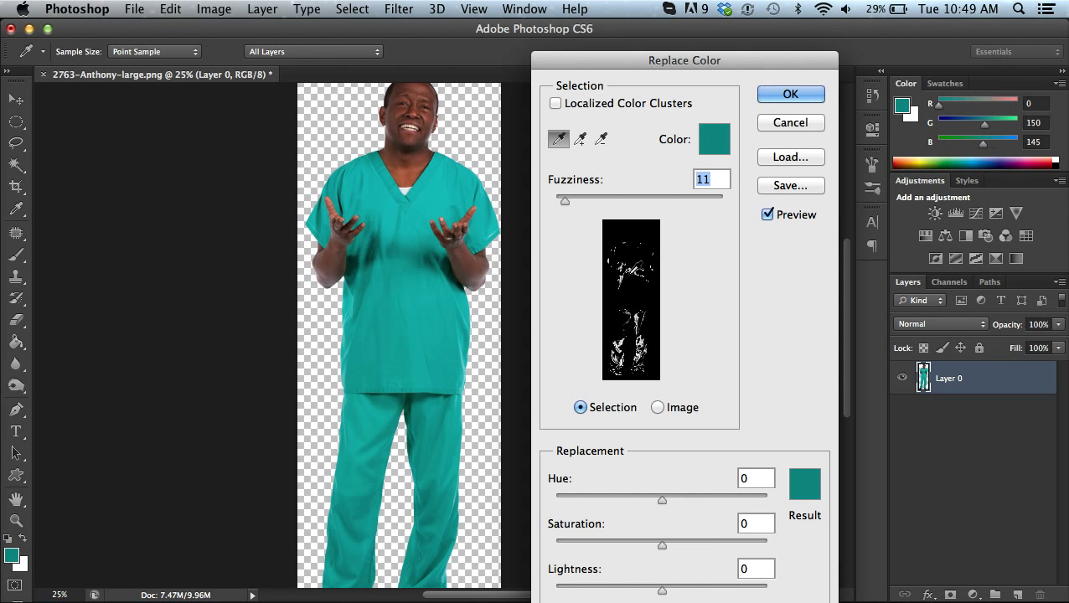
left_click(407, 283)
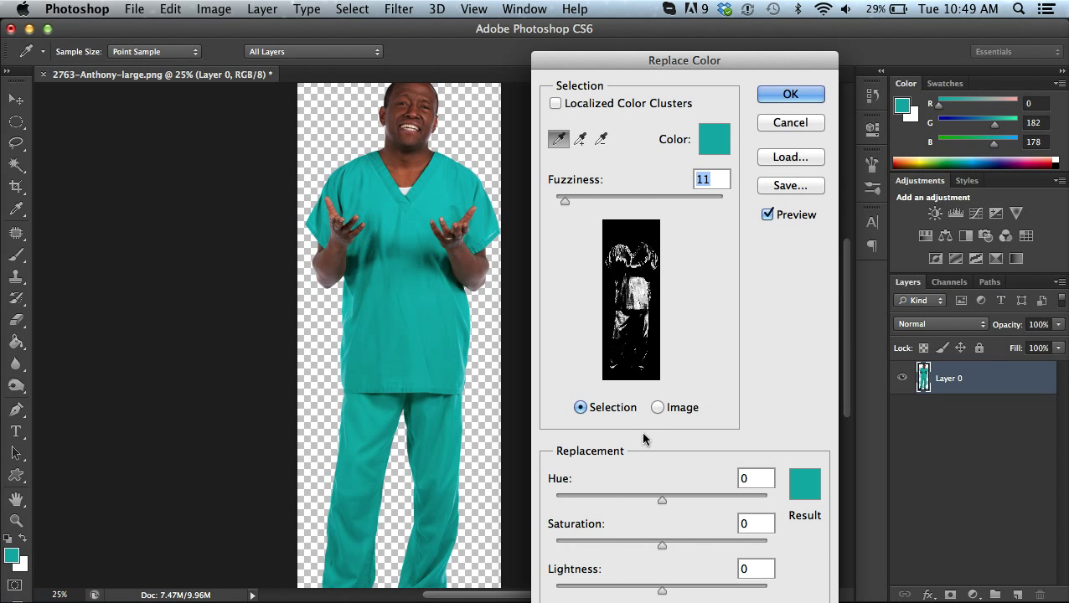
mouse_move(658, 501)
left_mouse_down()
mouse_move(674, 504)
mouse_move(618, 501)
mouse_move(684, 501)
mouse_move(658, 496)
left_mouse_up()
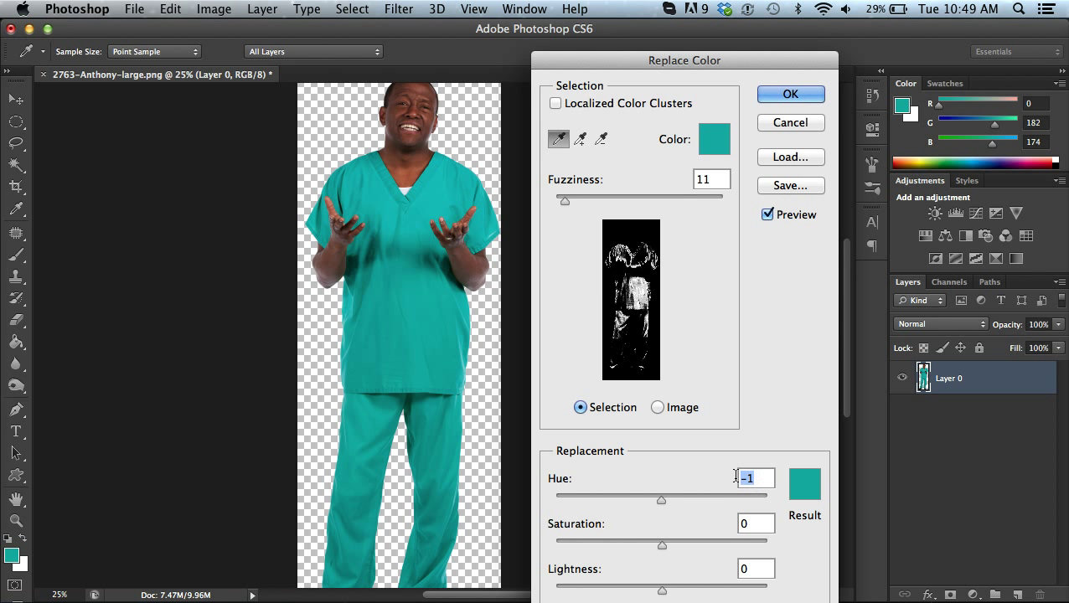
Reset Hue to 0 and resample the scrubs' teal across the shirt
type("0")
left_click(413, 289)
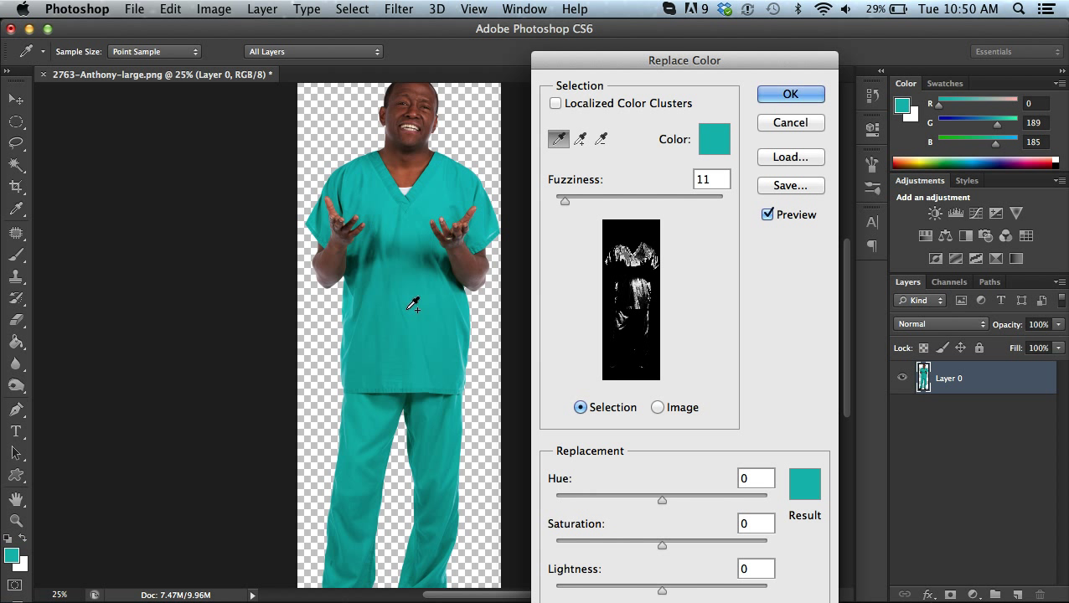
left_click_drag(403, 319, 438, 211)
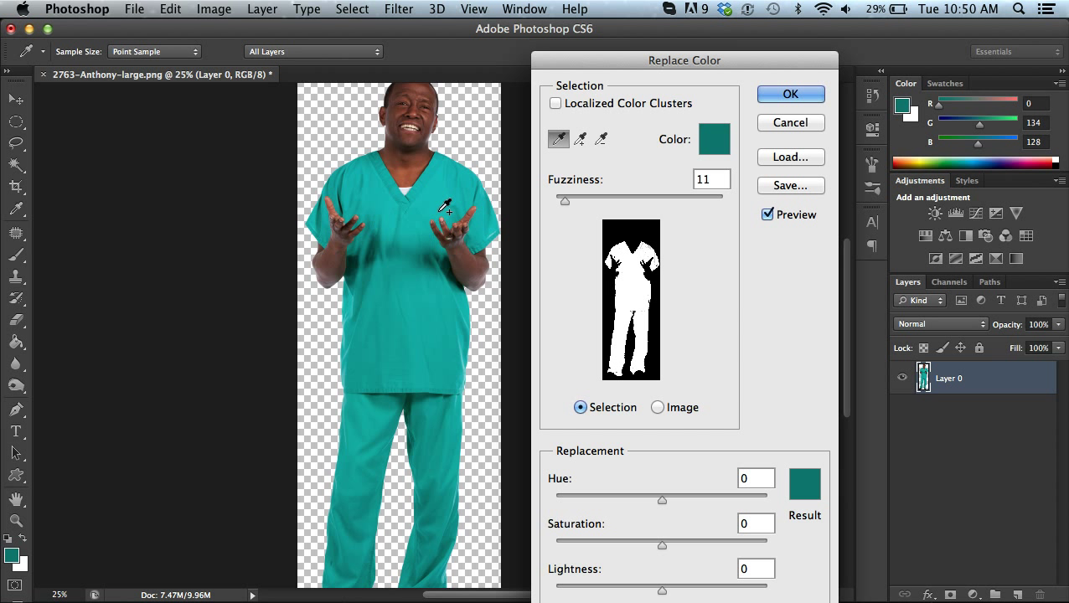
Resample lighter and darker teal spots on shirt and sleeve until the mask covers the scrubs
left_click(464, 207)
left_click(495, 229)
left_click(433, 194)
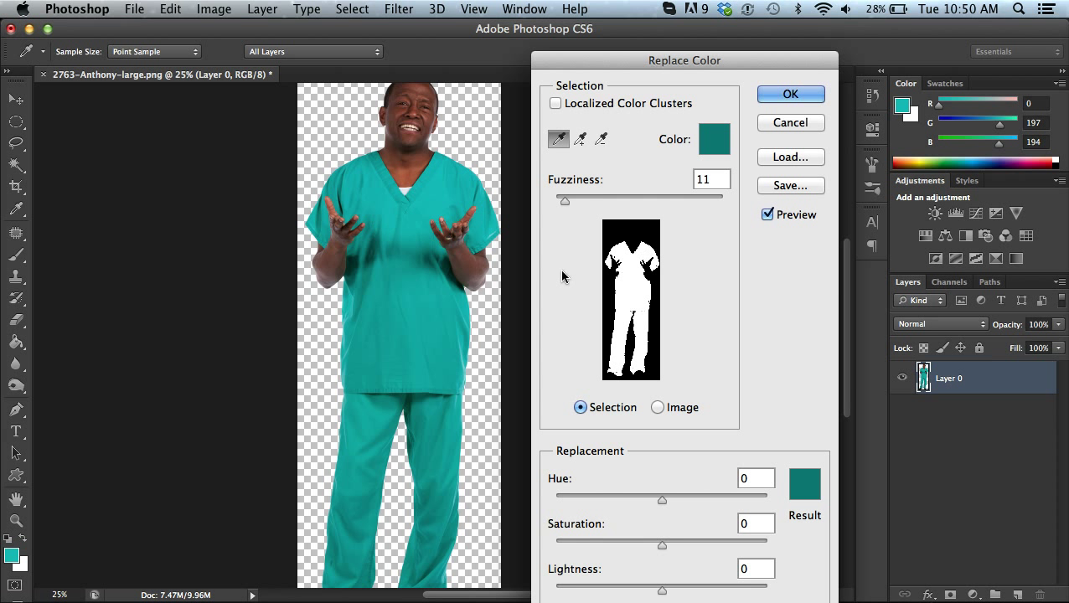
left_click(355, 199)
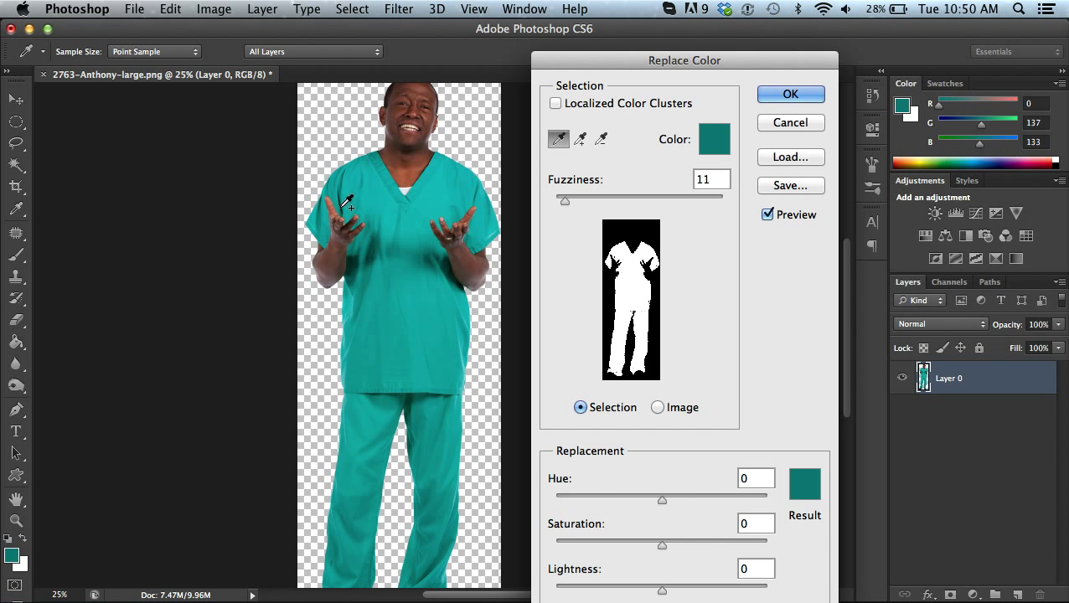
left_click(343, 197)
left_click(341, 200)
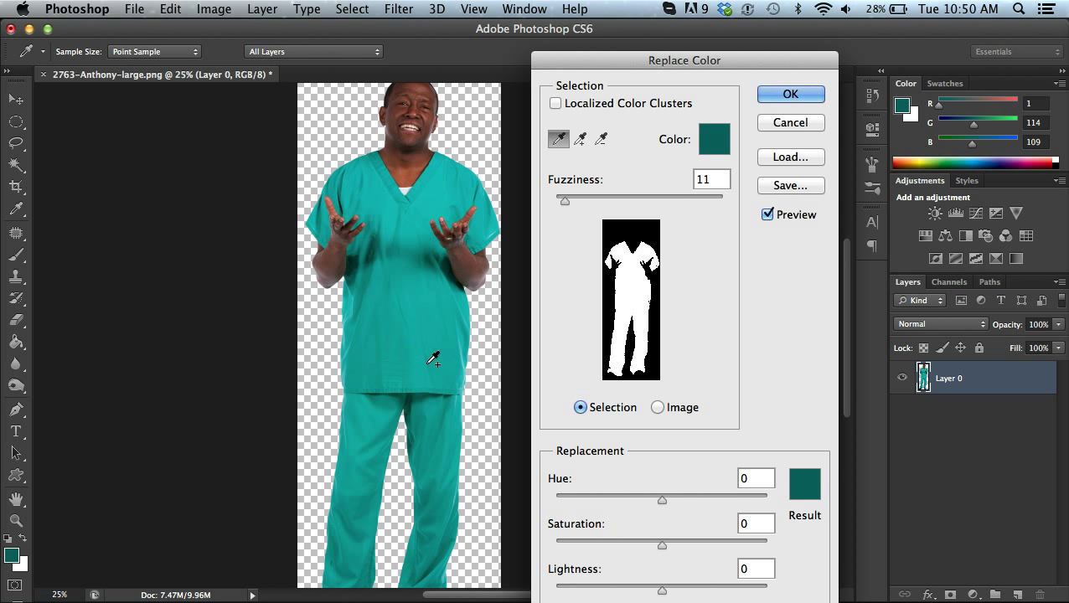
left_click(453, 340)
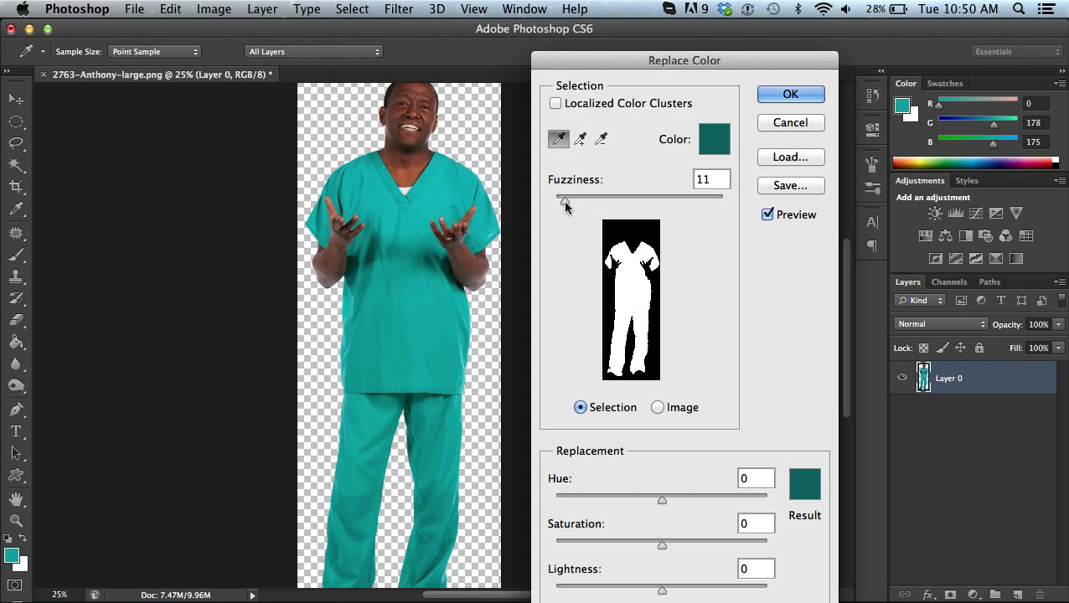
Raise Fuzziness to about 126, then lower it to 39 so only the scrubs are masked
left_click_drag(564, 204, 661, 204)
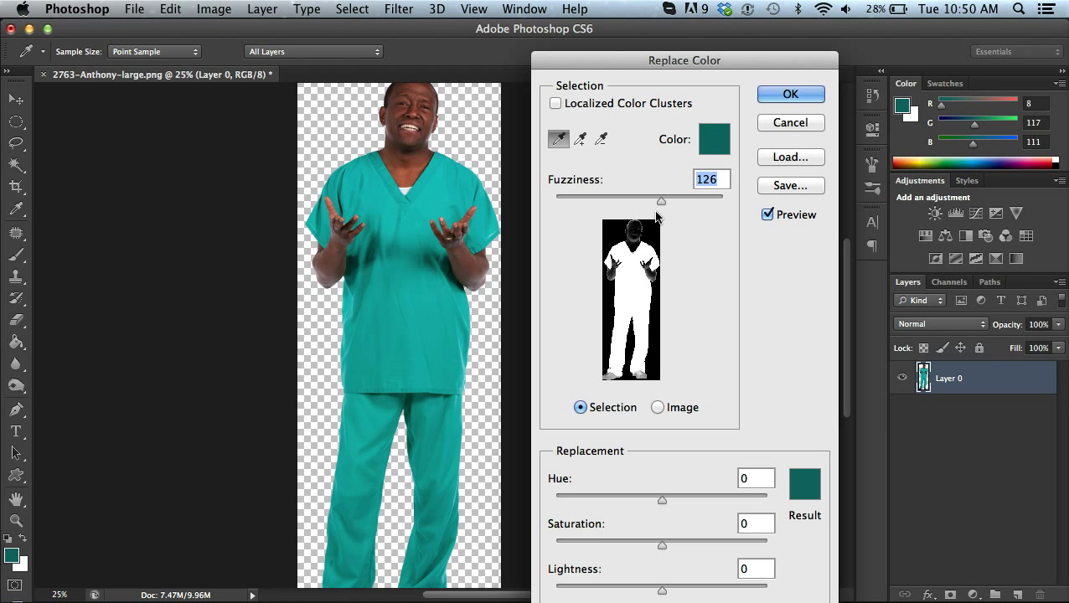
left_click_drag(658, 204, 588, 203)
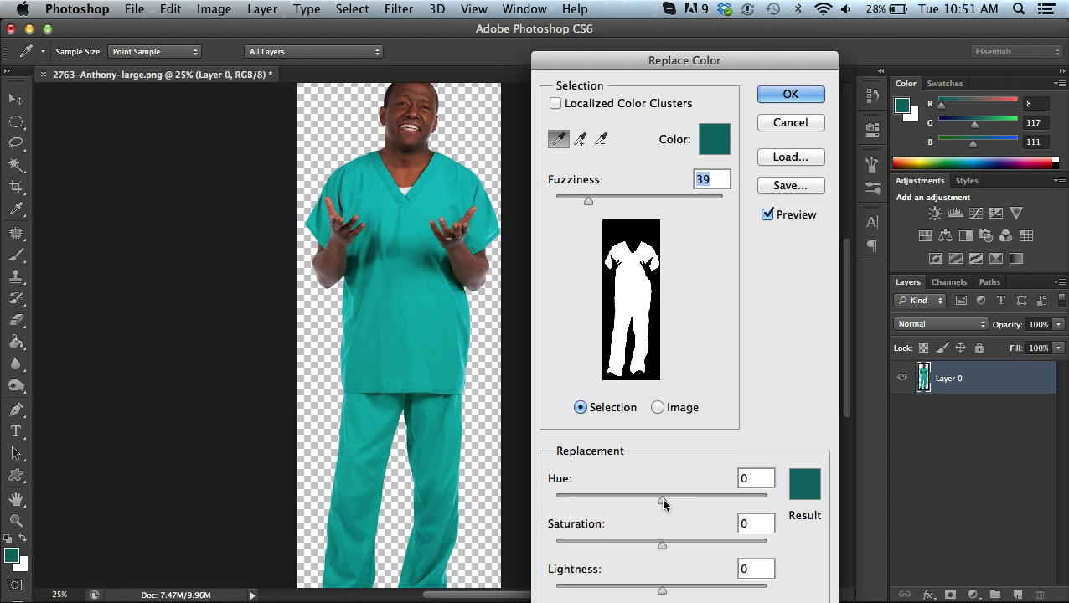
Shift Hue to -9 and pick a lighter green (H 101°, S 54%, B 65%) as the Result colour
mouse_move(661, 502)
left_mouse_down()
mouse_move(627, 502)
mouse_move(680, 501)
mouse_move(655, 503)
left_mouse_up()
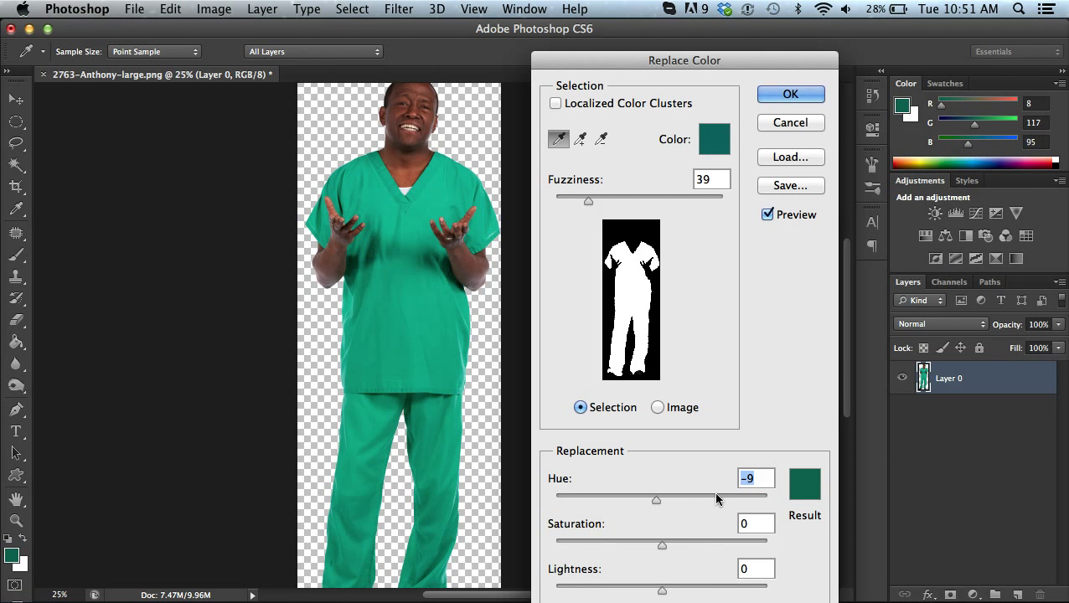
left_click(802, 495)
left_click(740, 461)
Preview different greens, an orange-yellow and a mustard as the replacement colour
left_click(755, 446)
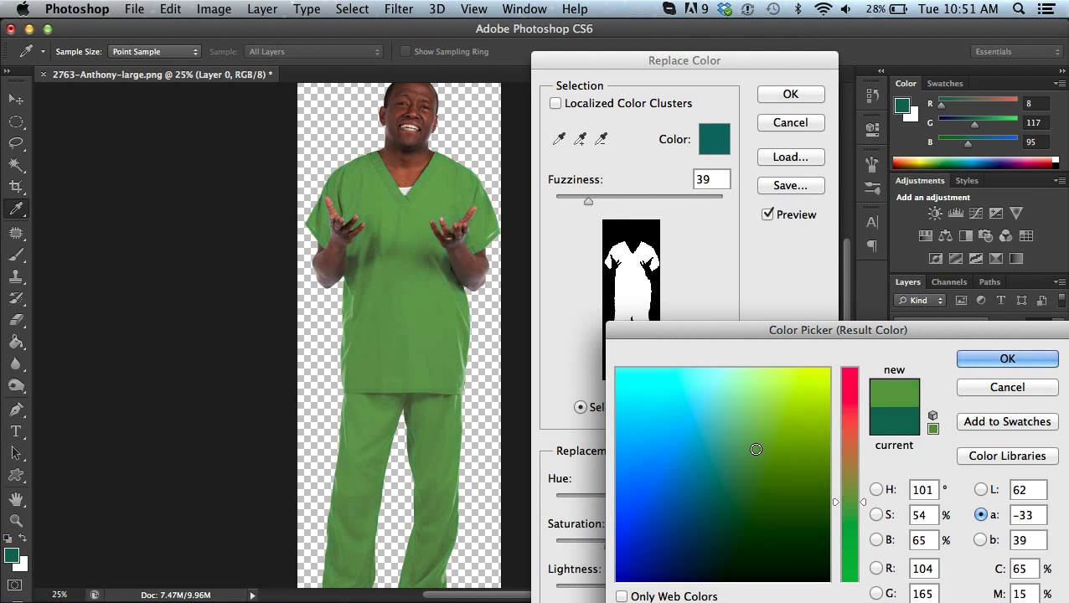
left_click(752, 476)
left_click_drag(851, 500, 851, 453)
left_click(815, 411)
left_click(777, 428)
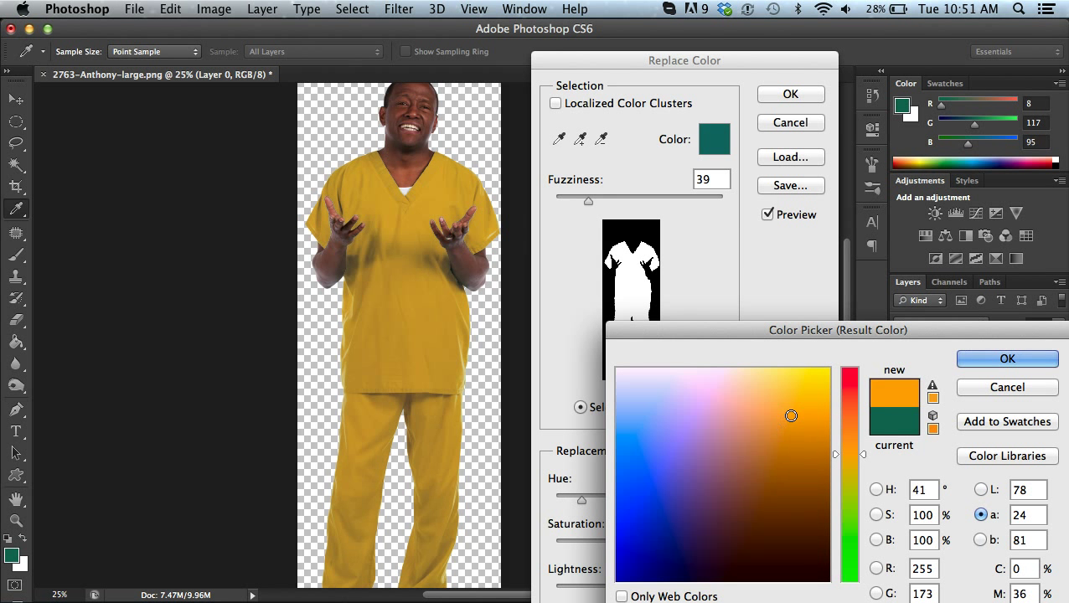
left_click_drag(791, 416, 806, 409)
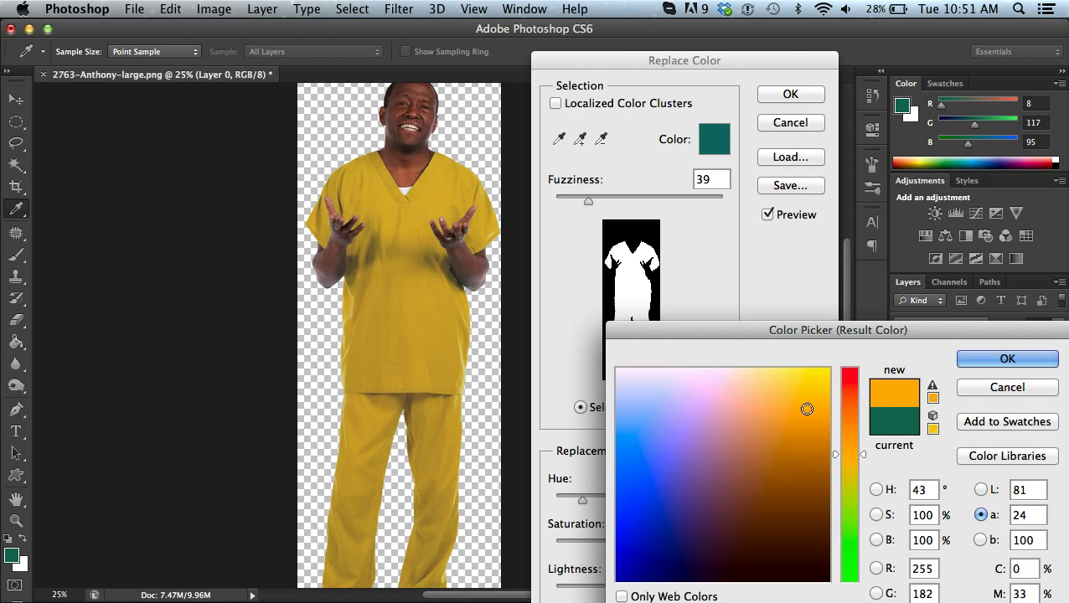
Try mauve and purple, cancel the Color Picker, and move the Hue slider toward blue
left_click(797, 470)
left_click(718, 464)
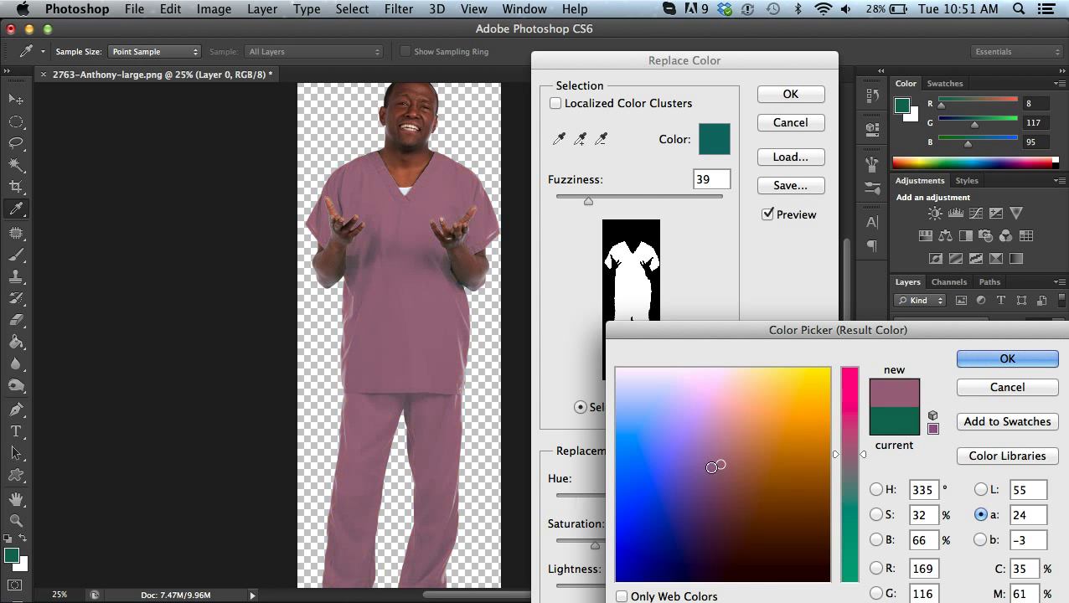
left_click(709, 453)
left_click(1007, 387)
left_click_drag(648, 501, 675, 494)
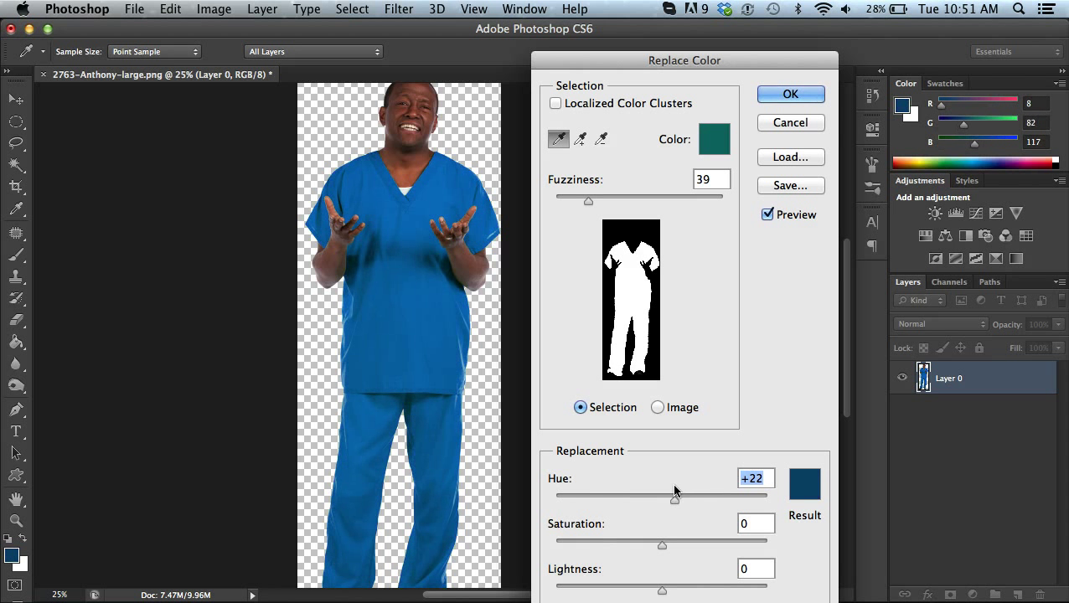
Apply the +22 hue Replace Color so the scrubs turn blue, then zoom out to the whole figure
left_click(790, 94)
key("z")
key("alt")
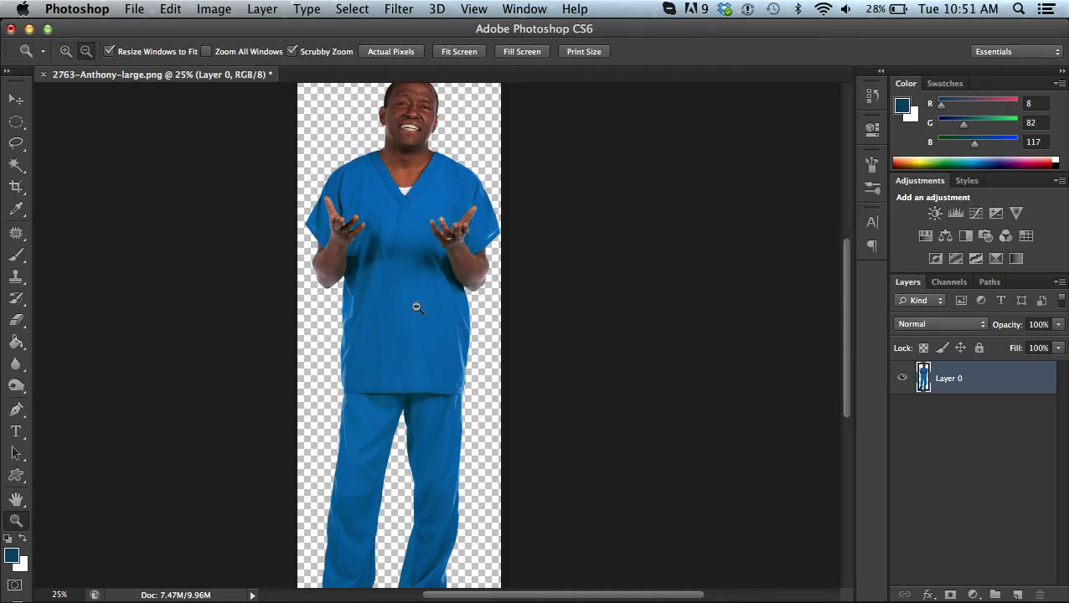
left_click(417, 307, "alt")
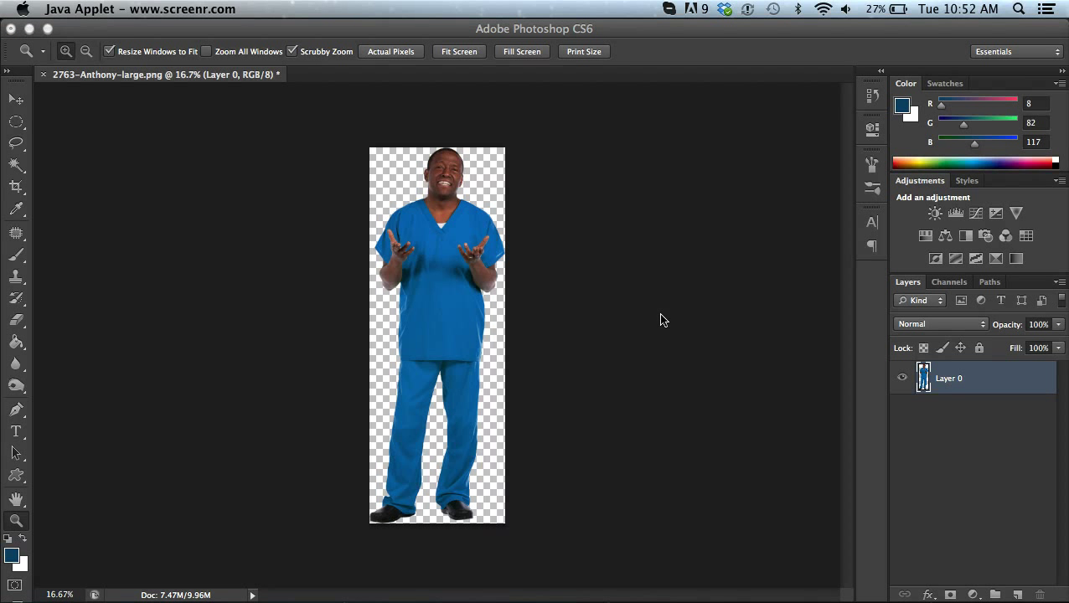
left_click(500, 252)
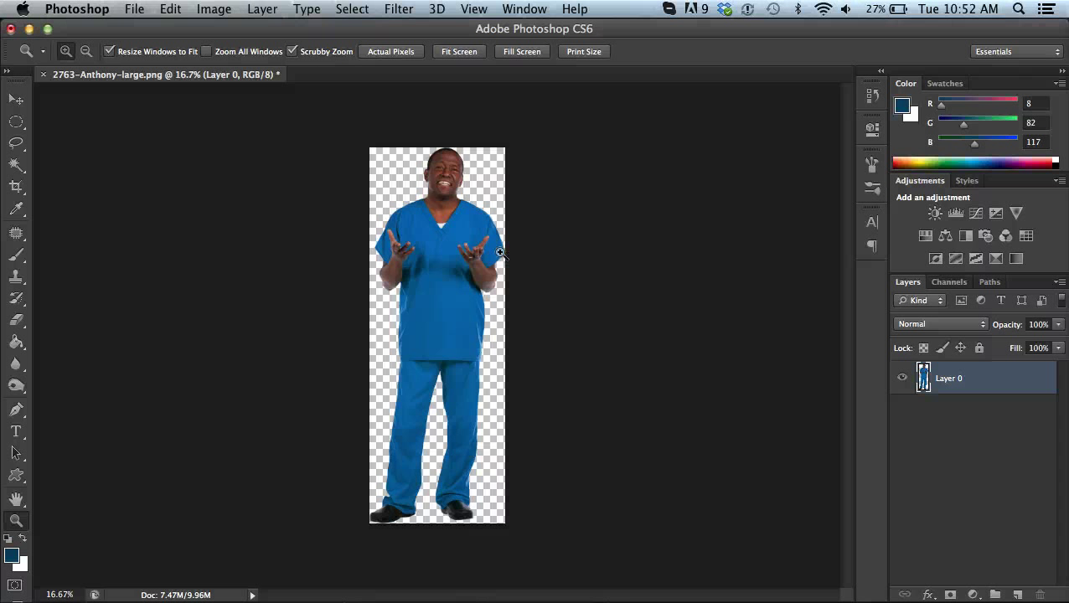
left_click(500, 252)
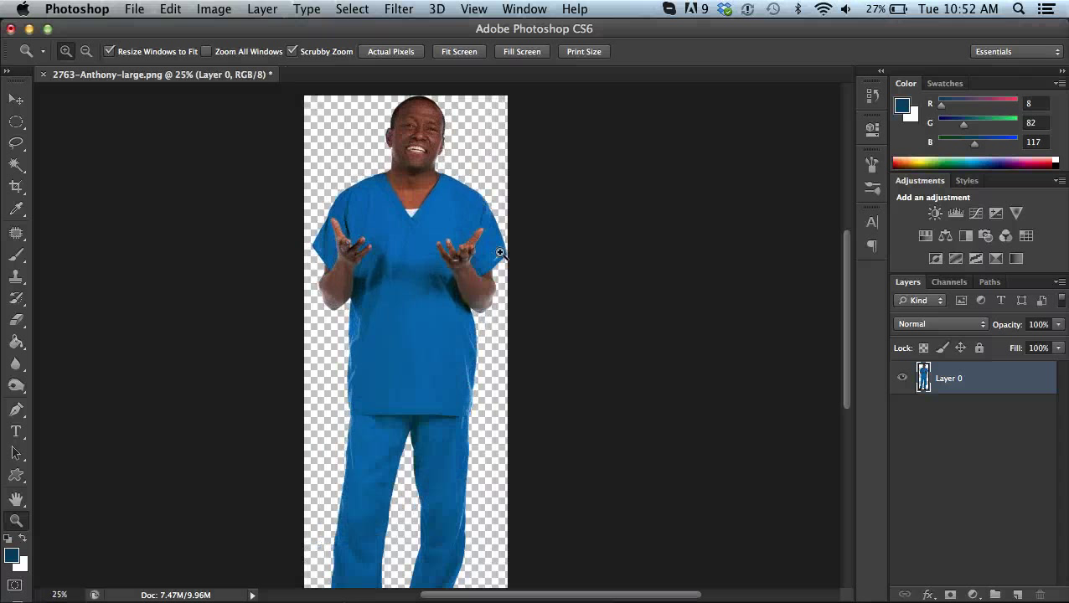